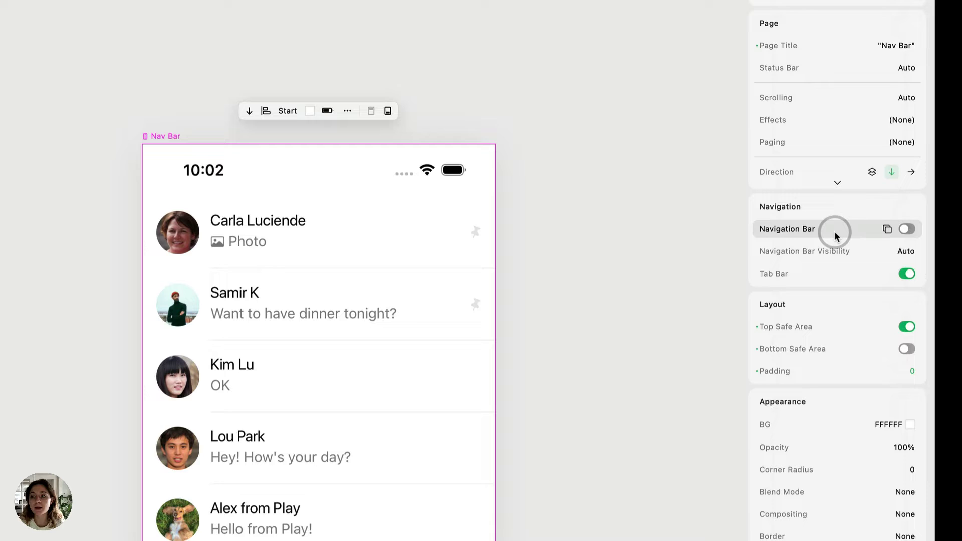
- Turn on the page's navigation bar and set the page title to "Chats"
click(915, 230)
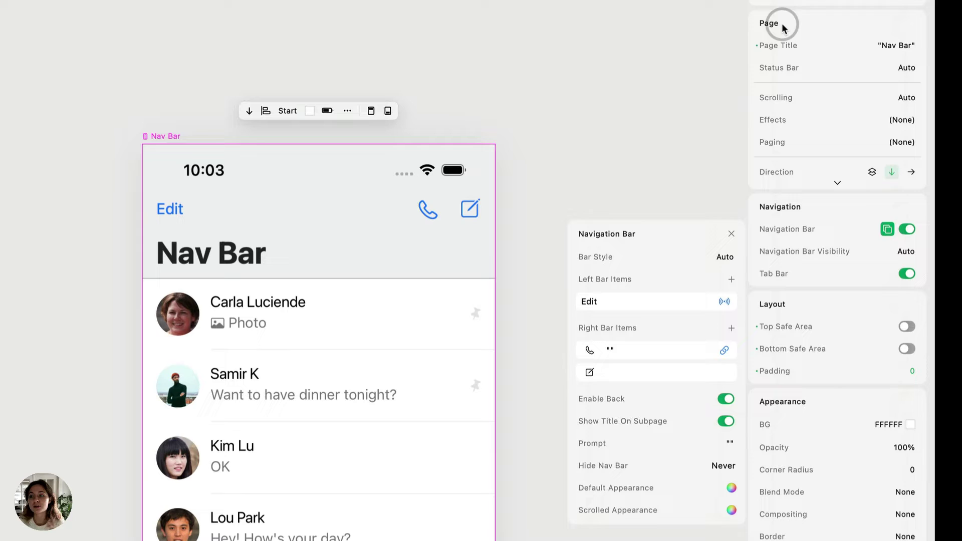
click(897, 45)
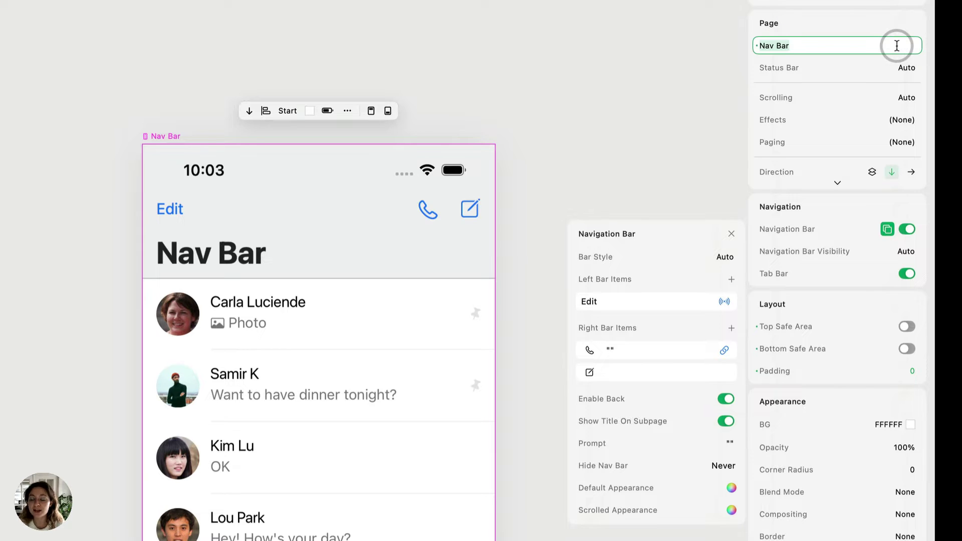
text(Chats)
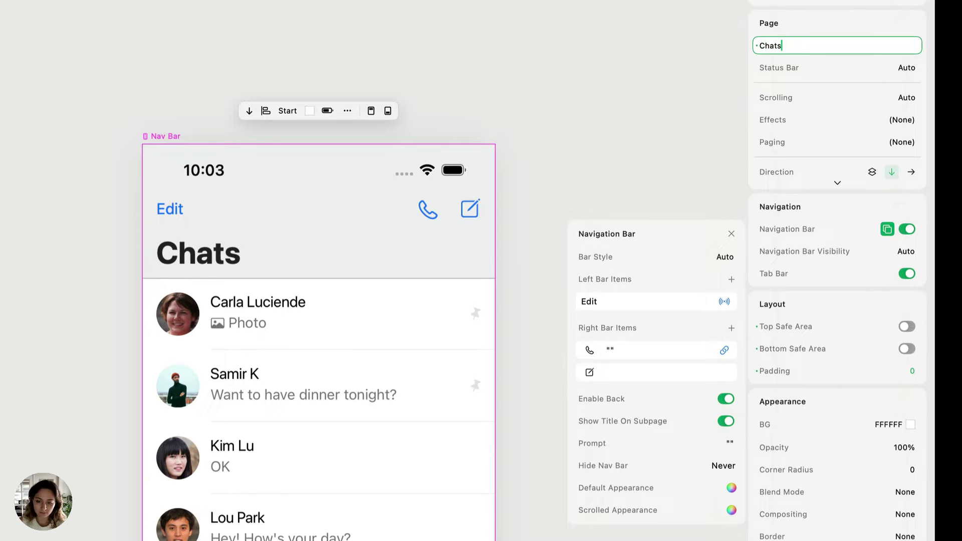
key(Return)
click(502, 139)
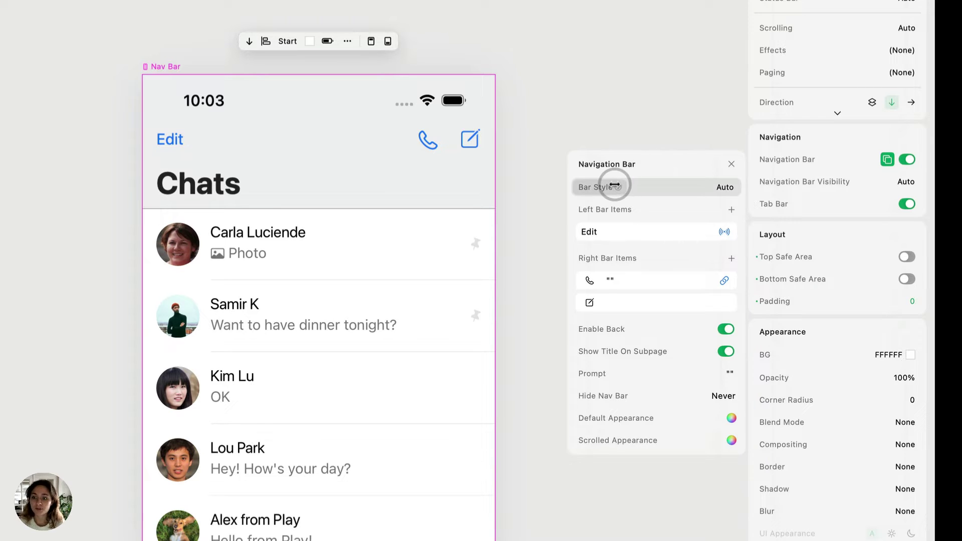
- Try the Large bar style for the navigation bar and return it to Auto
mouse_move(615, 185)
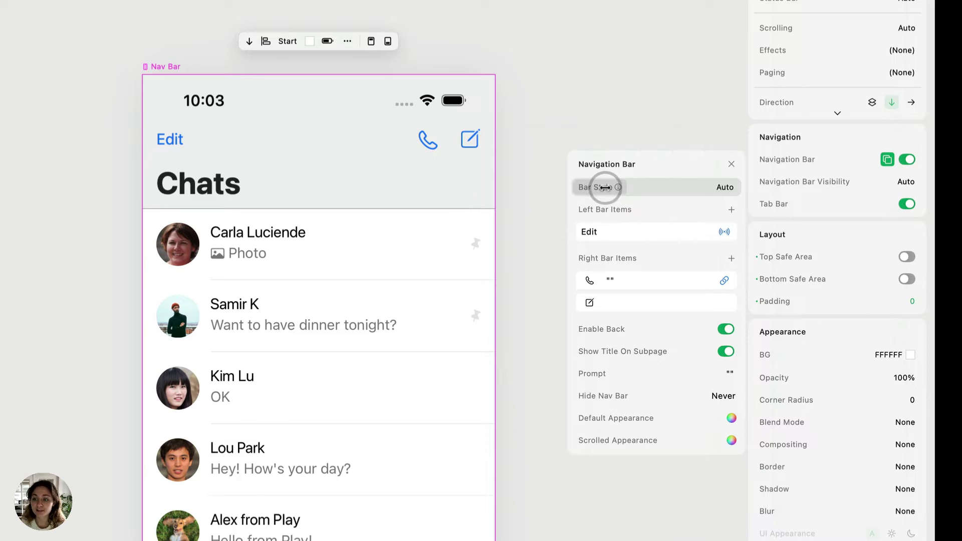
drag(608, 185, 664, 189)
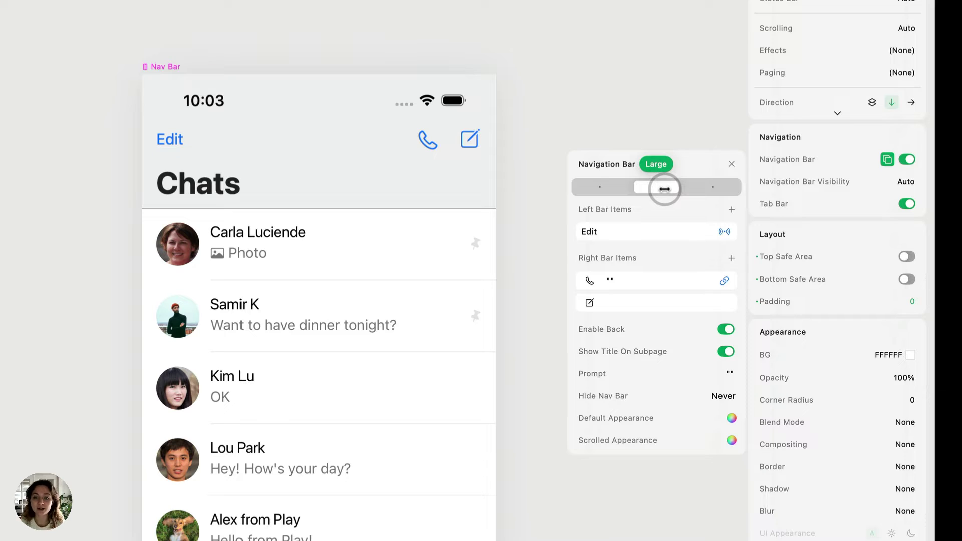
drag(665, 189, 602, 180)
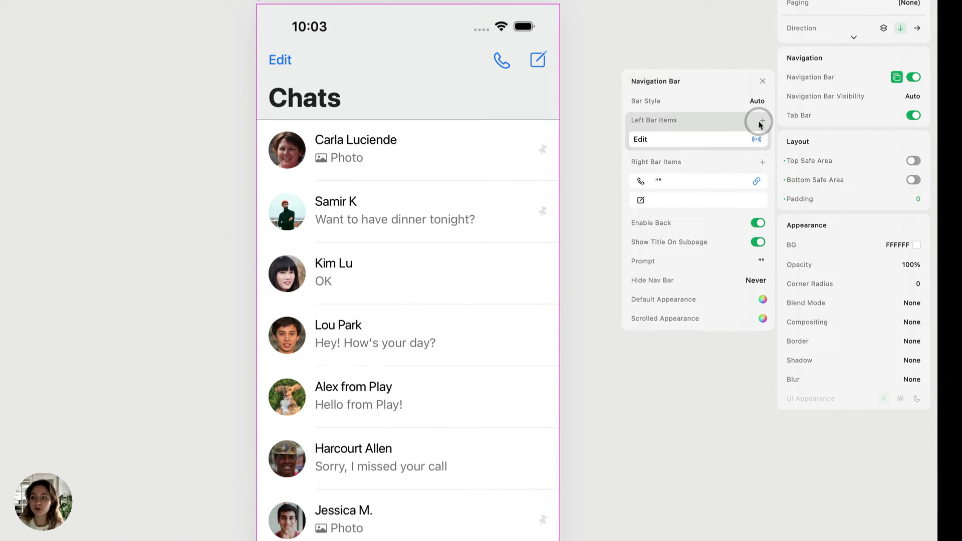
- View the left bar item presets, then add a Done item to the right bar items and delete it
click(763, 121)
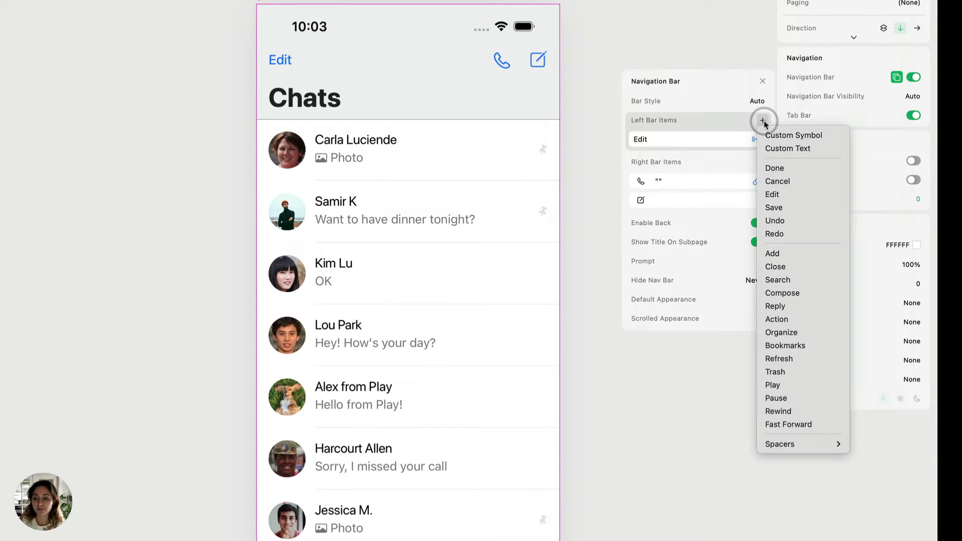
click(763, 121)
click(763, 163)
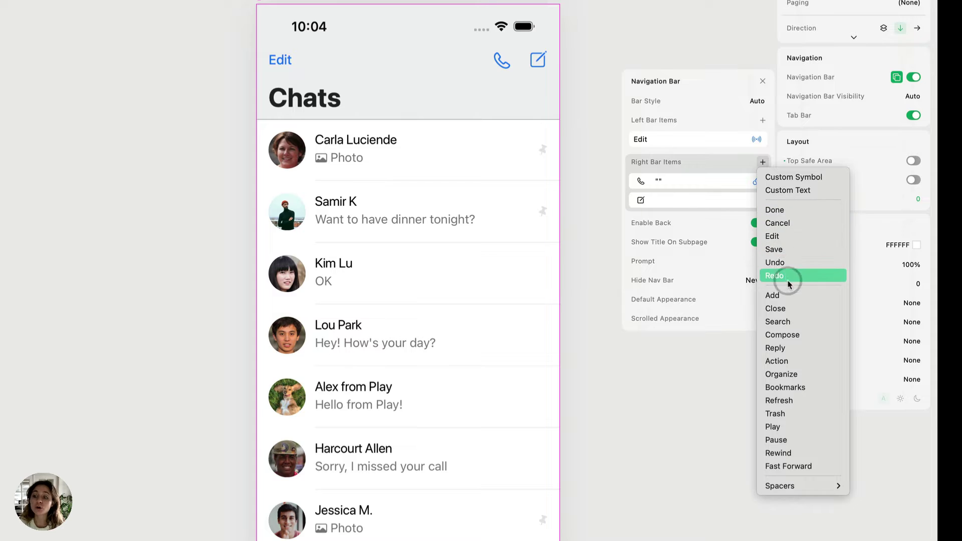
click(784, 216)
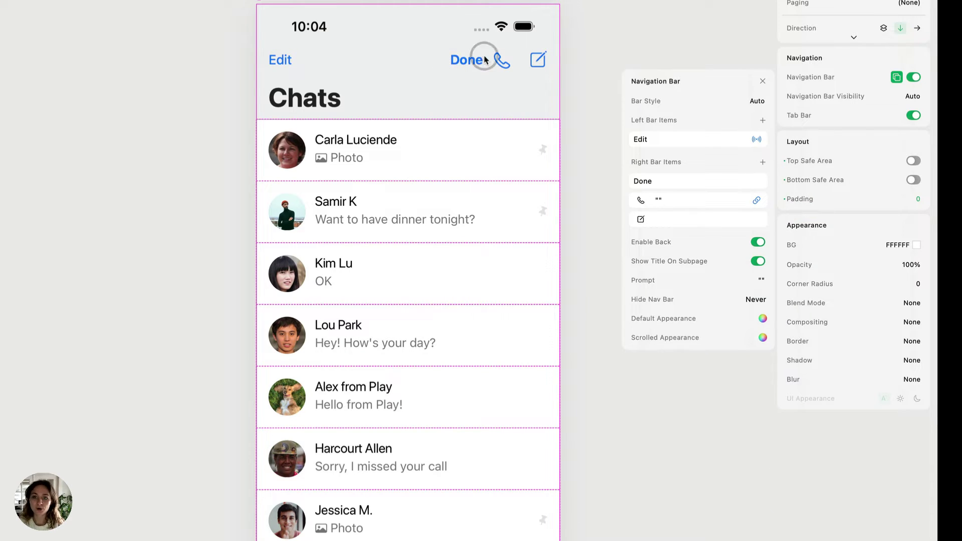
right_click(672, 181)
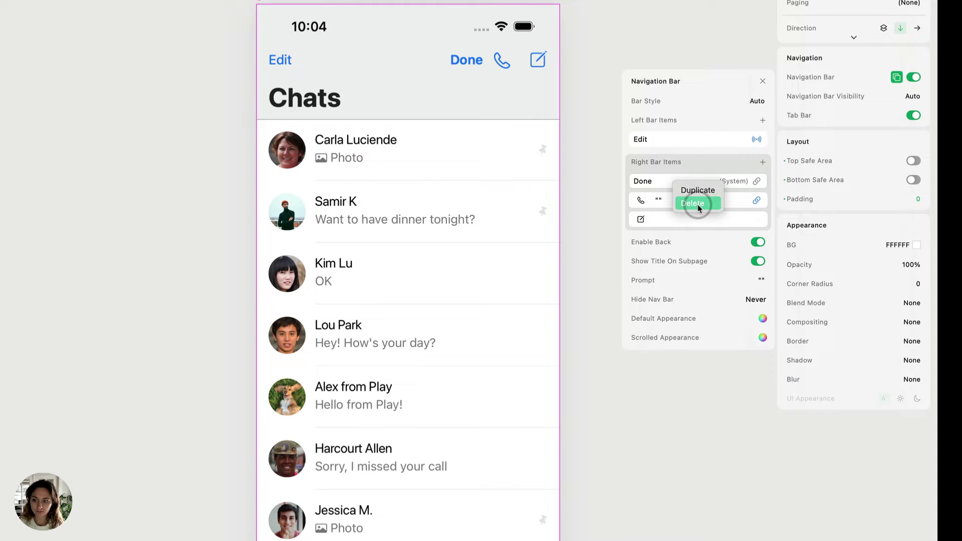
click(700, 208)
- Add a Search item to the right bar items and delete it again
click(763, 161)
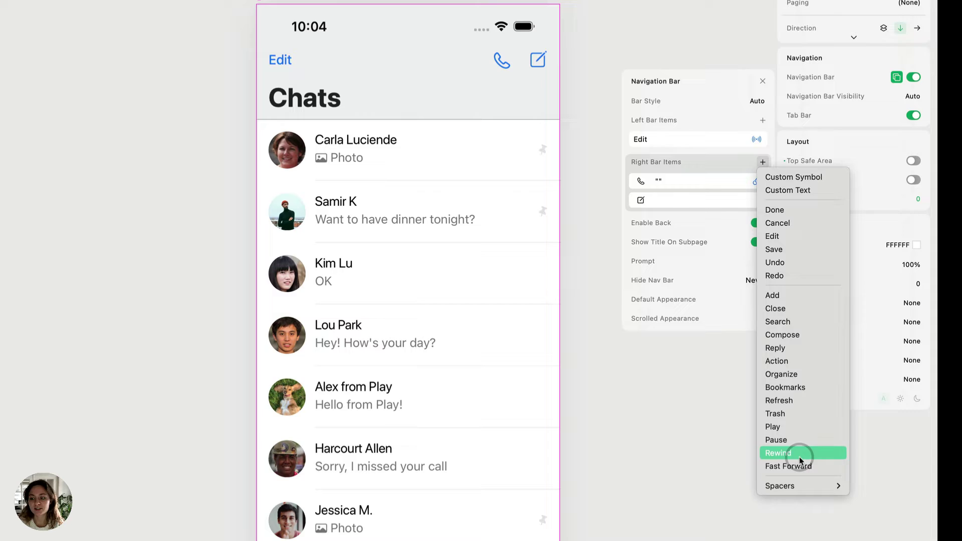
click(794, 321)
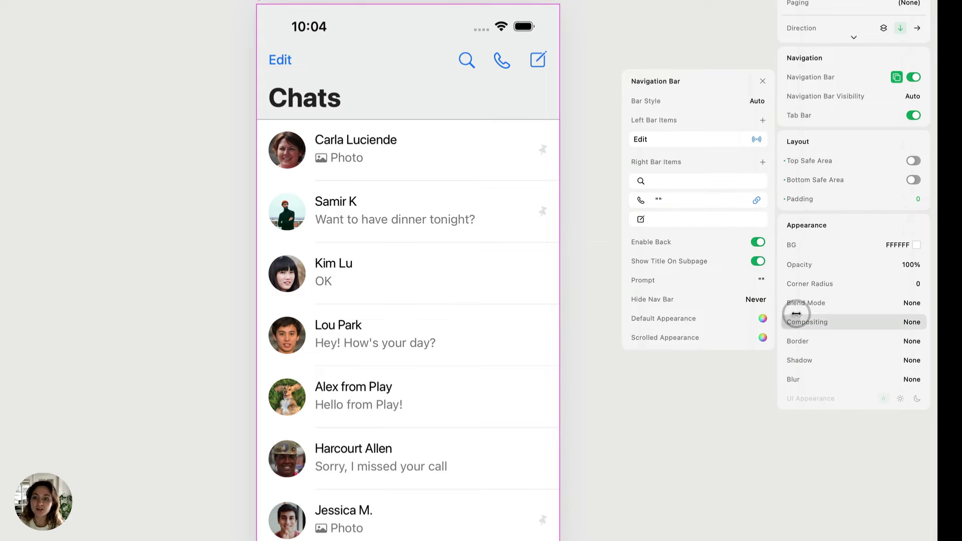
right_click(696, 183)
click(707, 201)
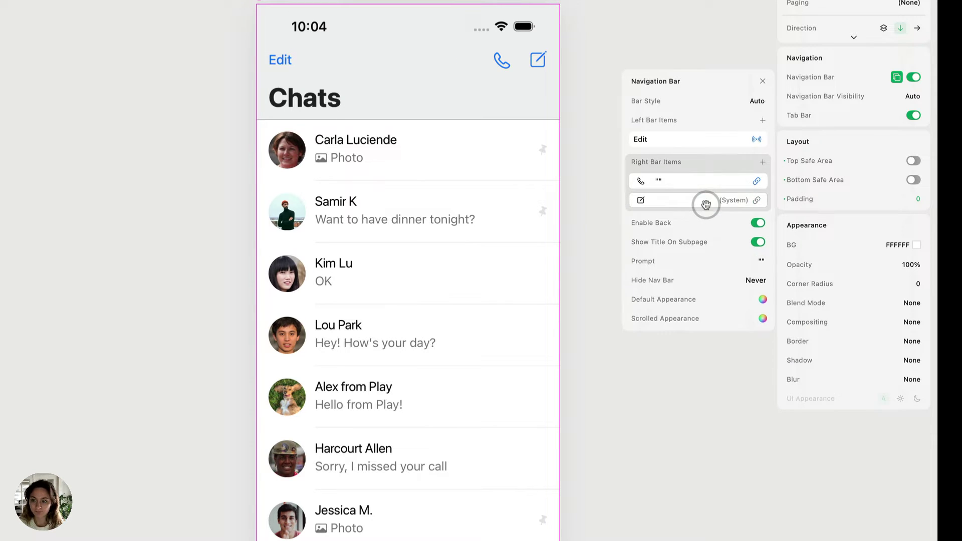
- Look at the spacer options available for the right bar items
click(763, 162)
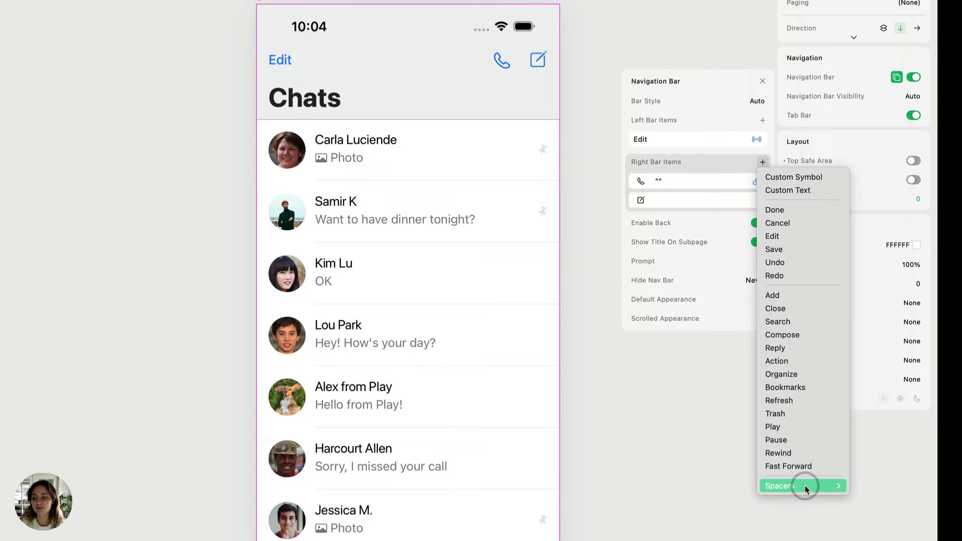
mouse_move(806, 489)
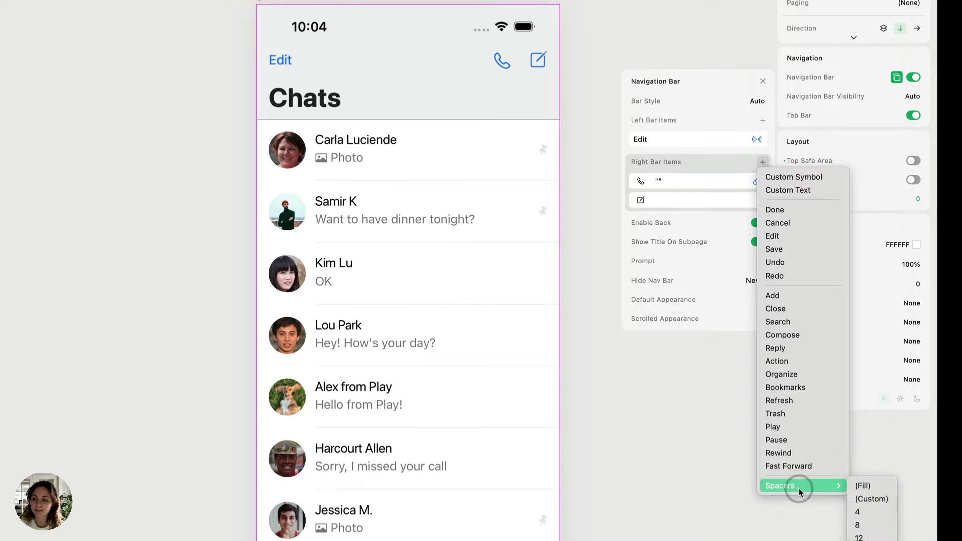
click(717, 190)
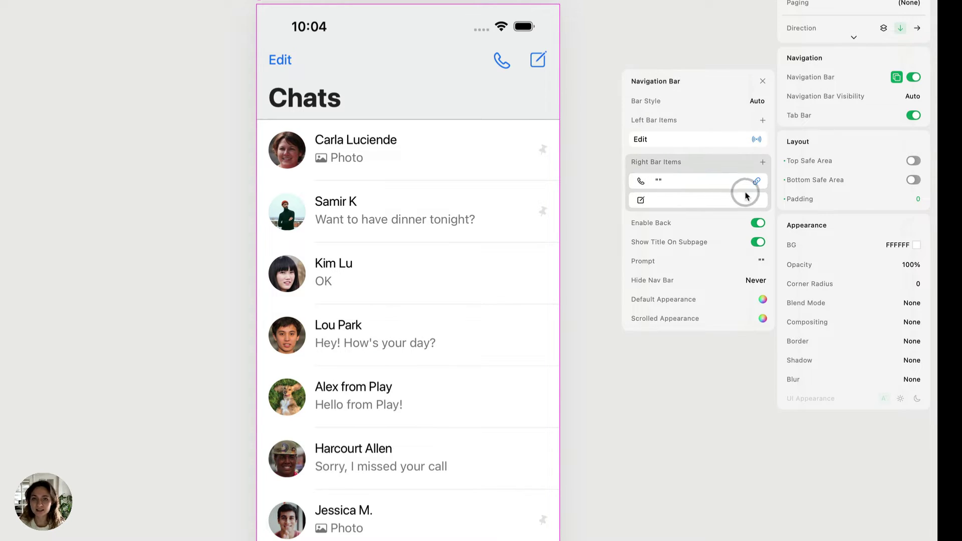
- Browse the symbol library for the phone bar item and close it without choosing a symbol
click(641, 182)
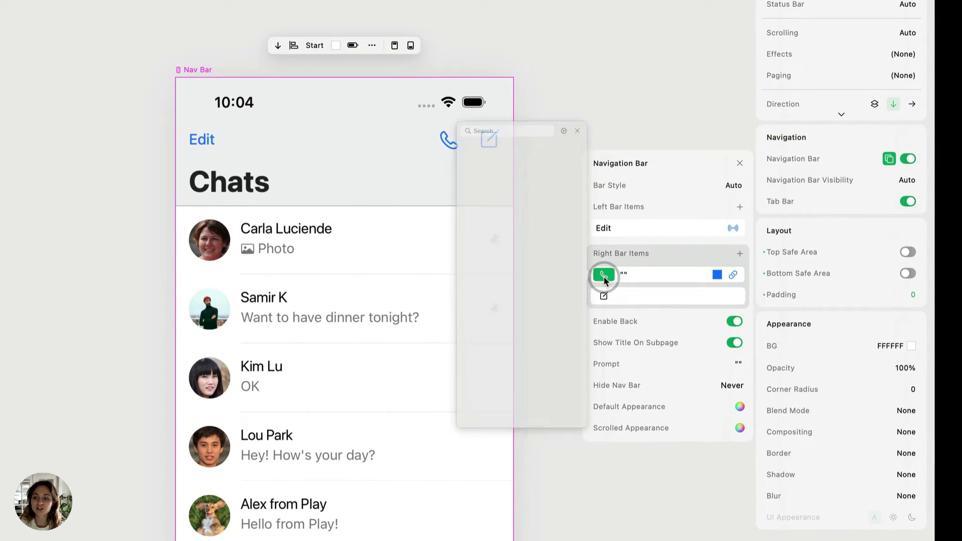
scroll(500, 333, down, 15)
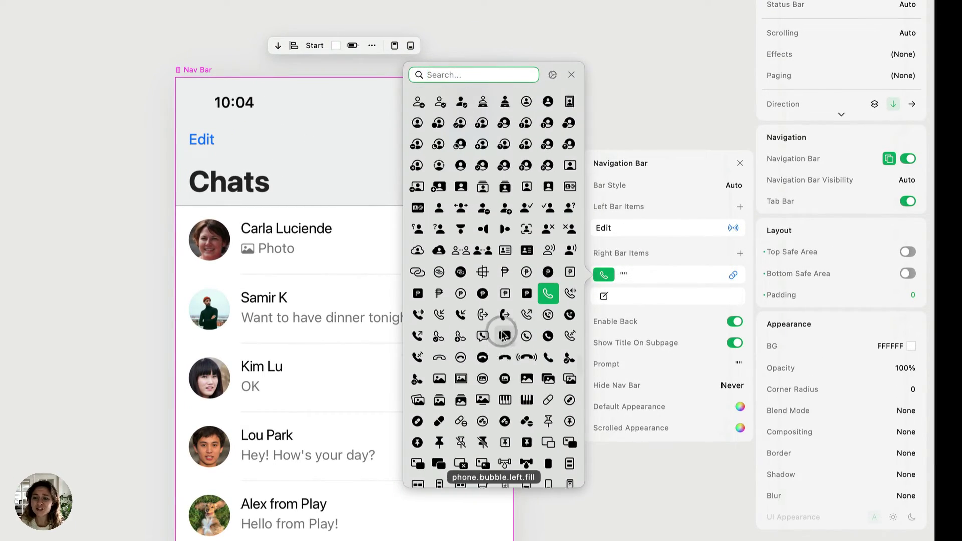
scroll(503, 334, down, 10)
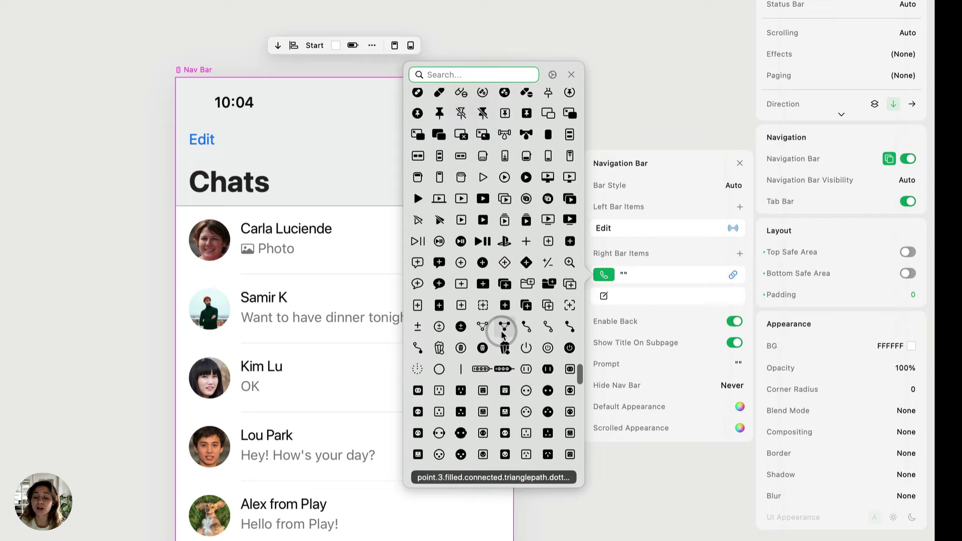
click(571, 75)
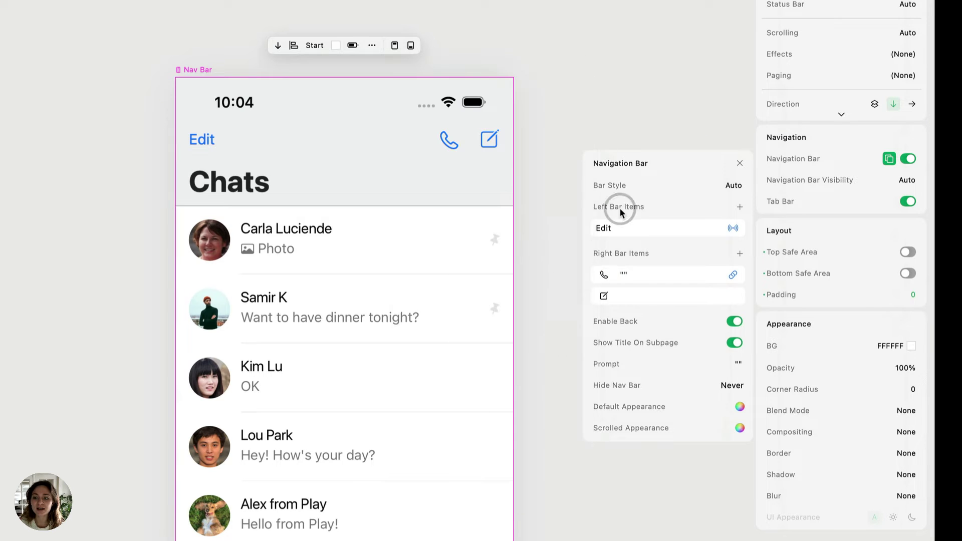
- Label the phone bar item "Call" and clear the label again
click(623, 277)
text(Call)
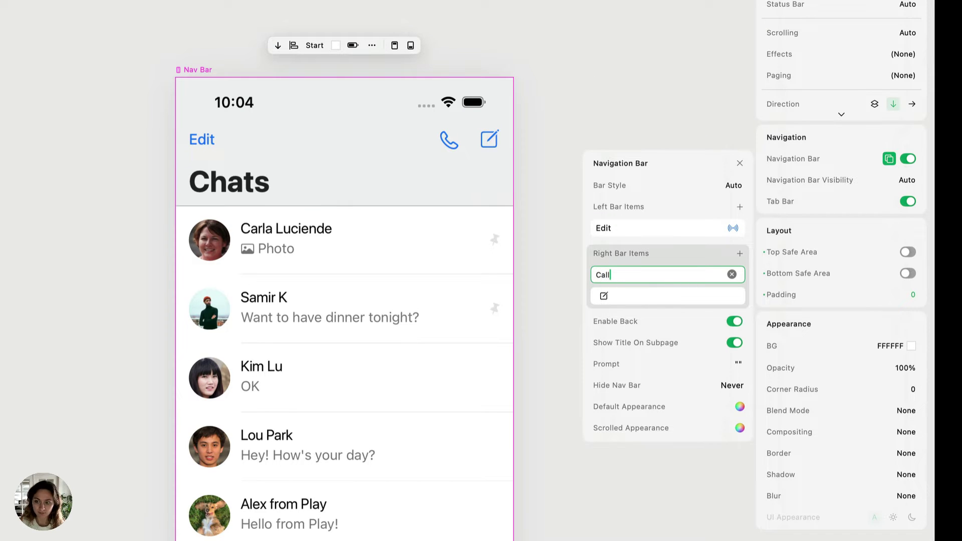
key(Return)
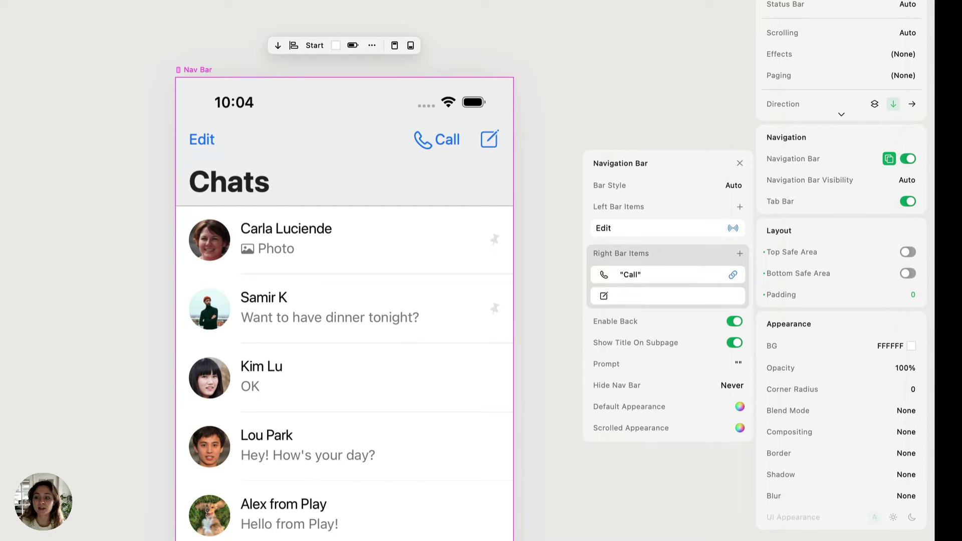
click(639, 275)
key(BackSpace)
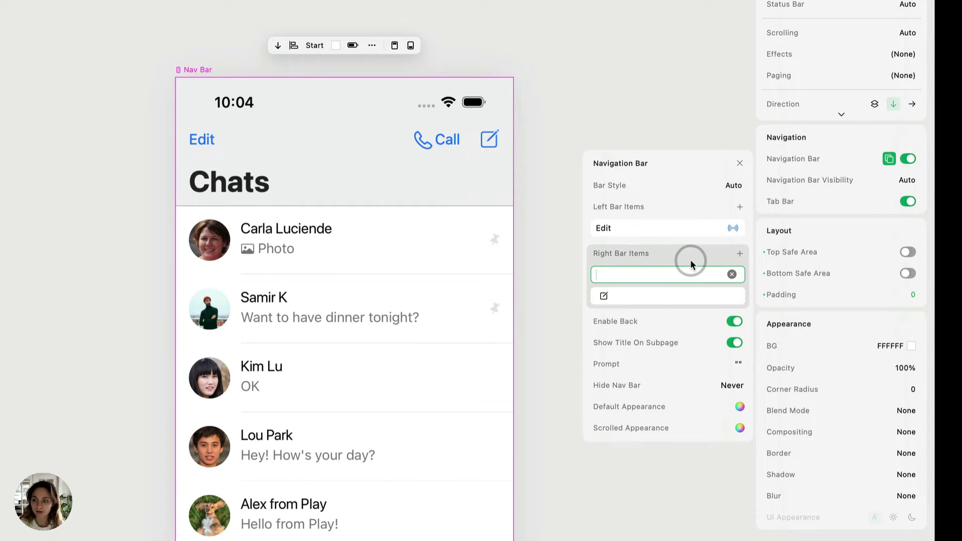
key(Return)
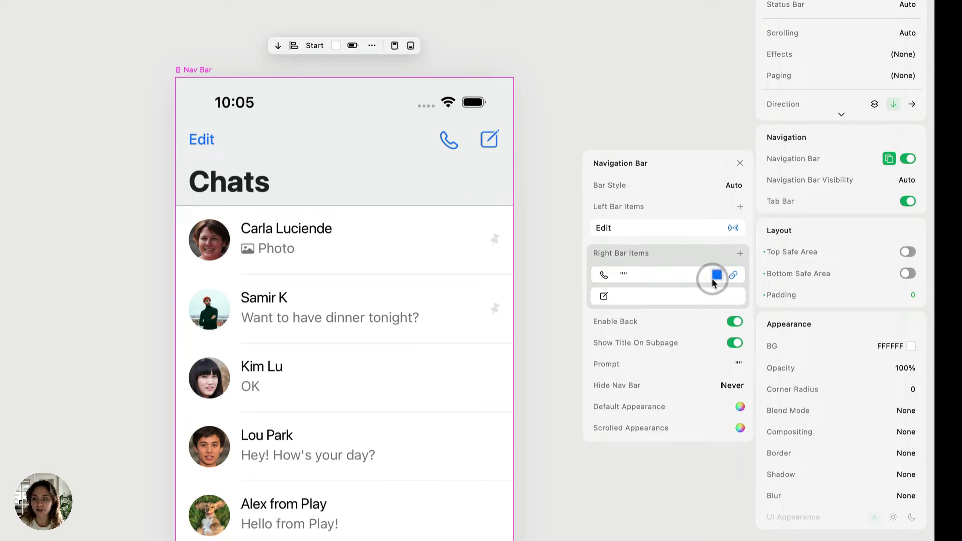
- Try the colors AF51DE and 007AFF on the phone bar item and set it back to Default
click(716, 275)
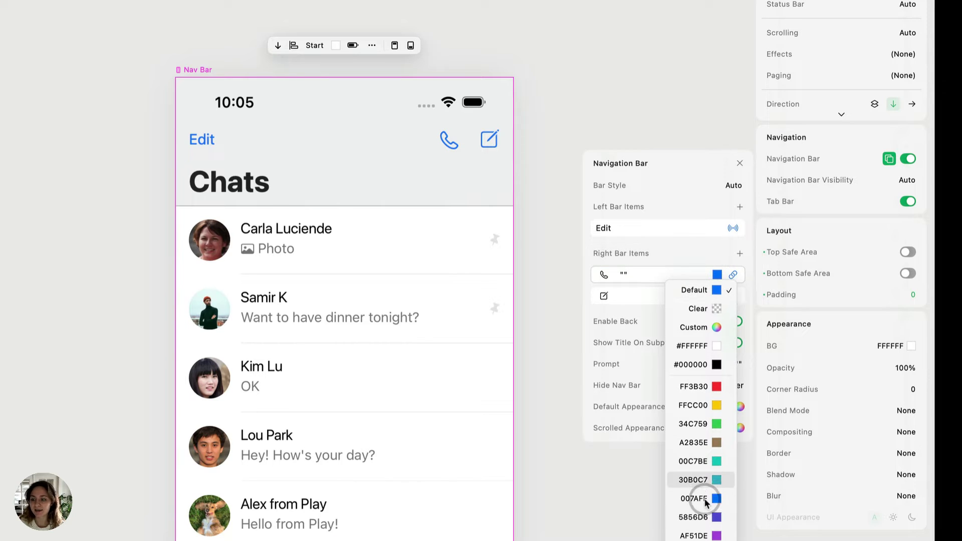
click(708, 534)
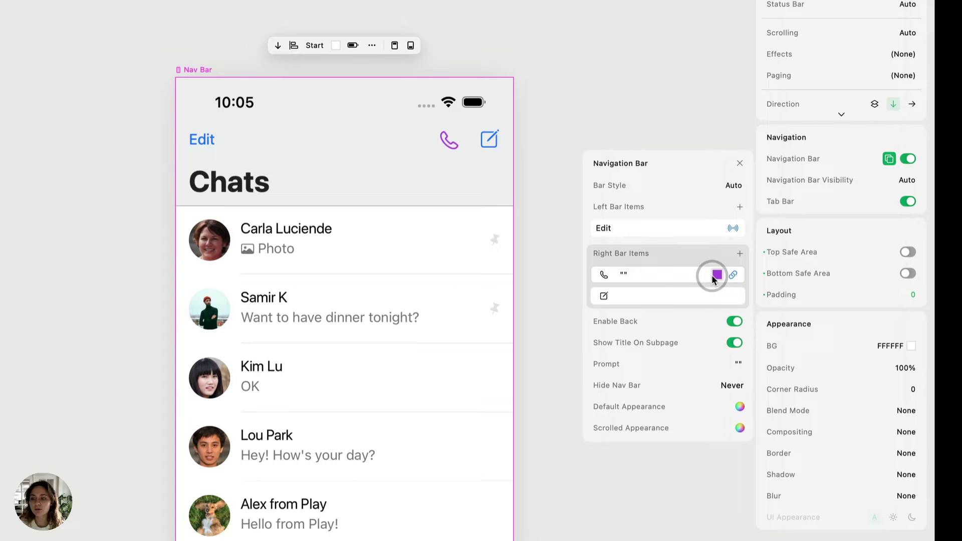
click(713, 277)
click(717, 499)
click(723, 276)
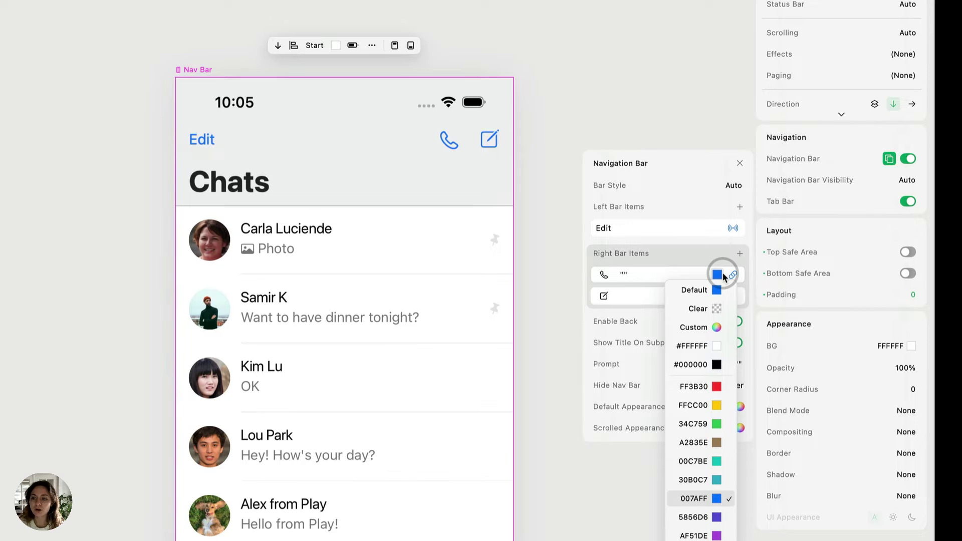
click(704, 292)
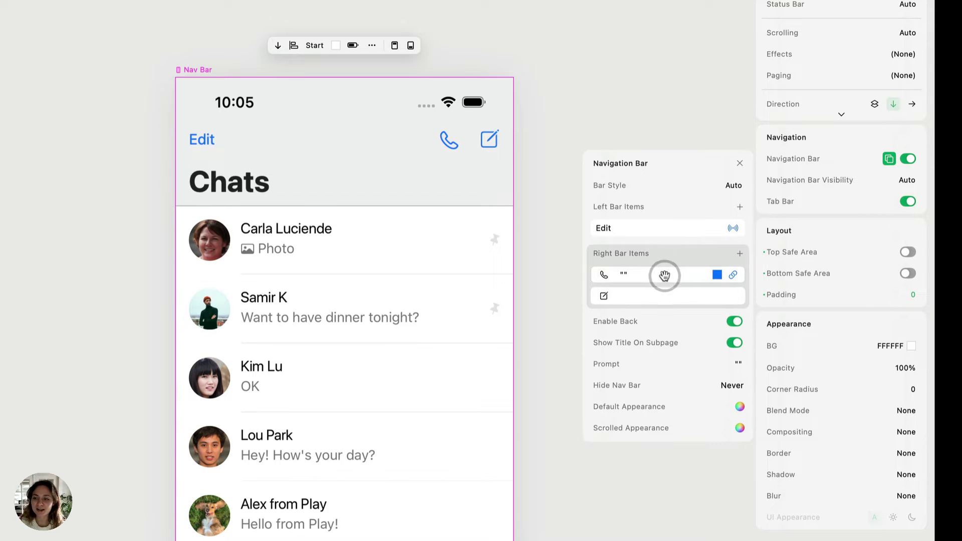
- Reorder the right bar items so the phone item comes after the compose item
mouse_move(666, 275)
mouse_down()
mouse_move(664, 304)
mouse_move(666, 294)
mouse_up()
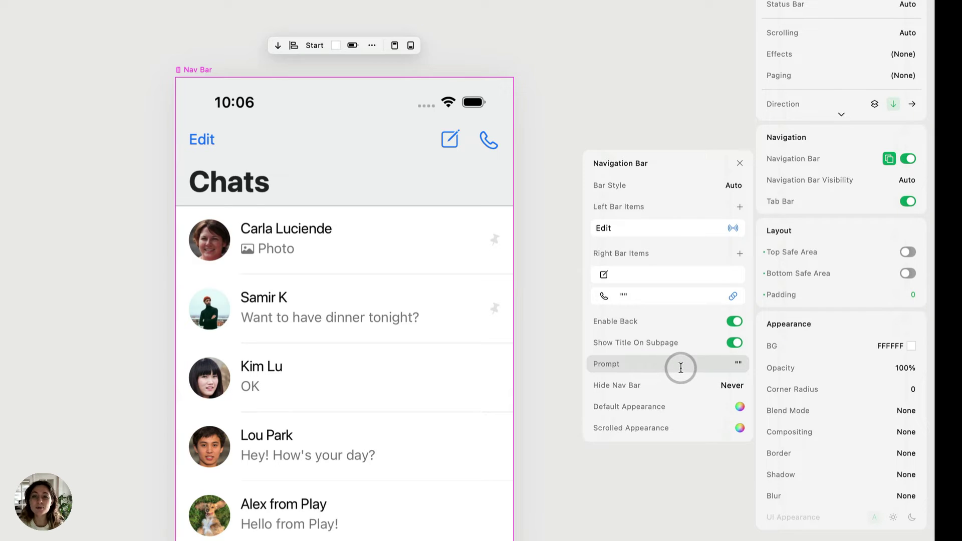
- Set the navigation bar's prompt to "Text a friend!"
click(736, 364)
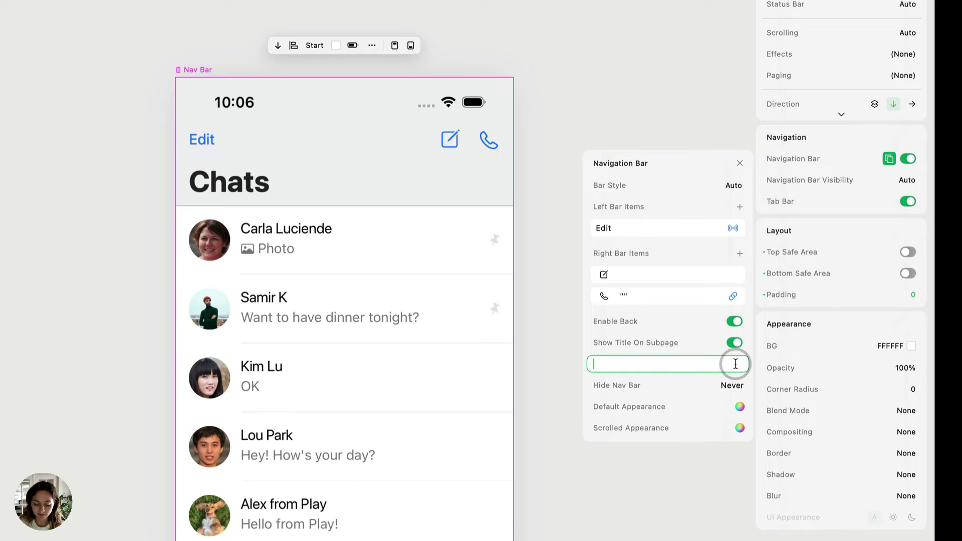
text(Text)
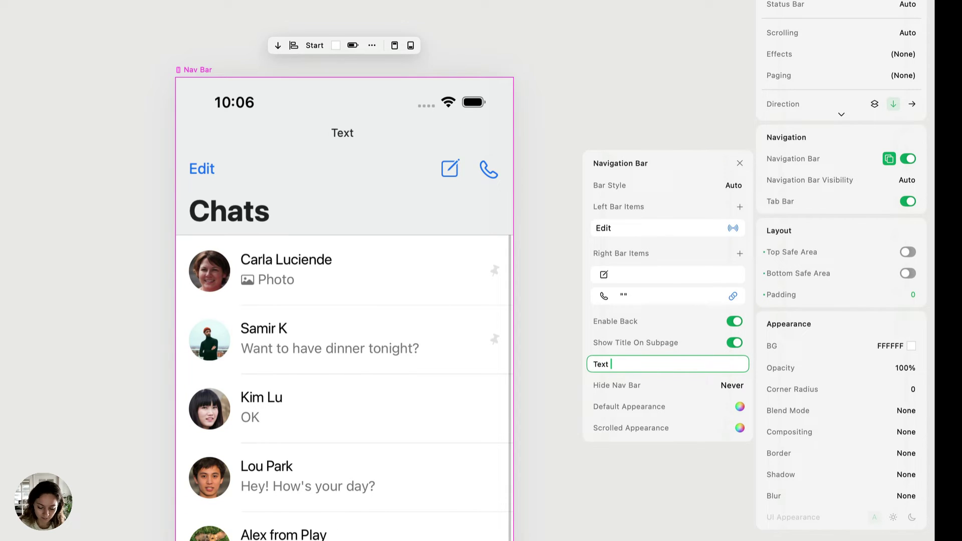
text(a friend!)
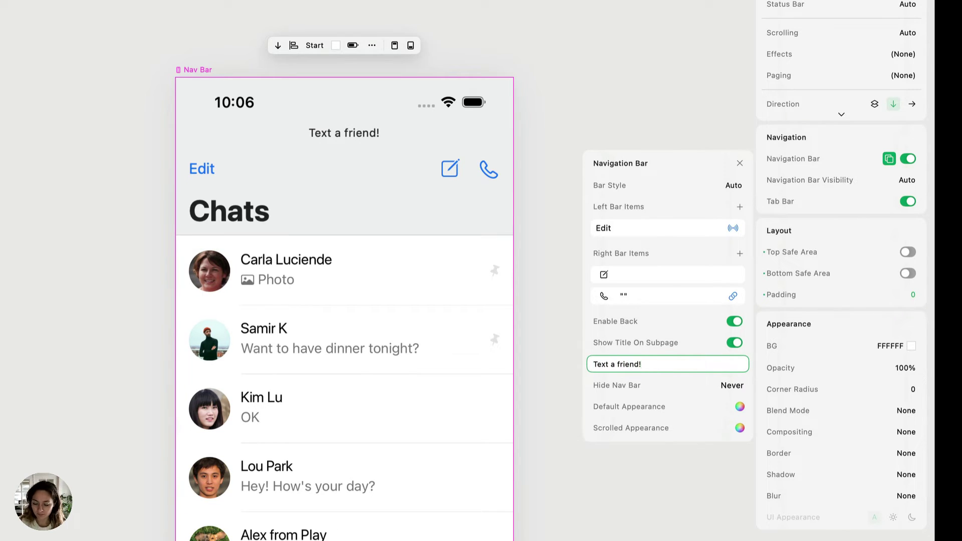
key(Return)
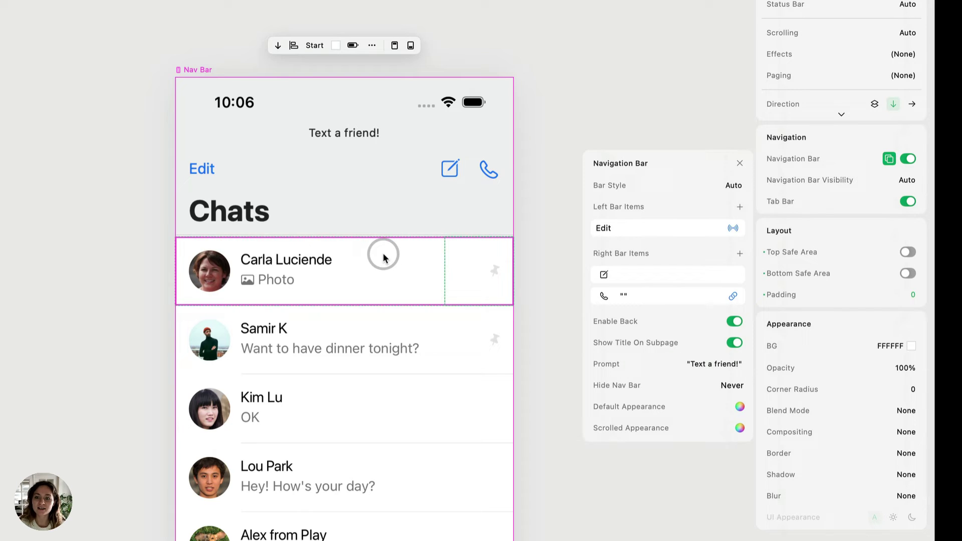
- Clear the navigation bar's prompt text
click(708, 363)
key(super+a)
key(BackSpace)
key(Return)
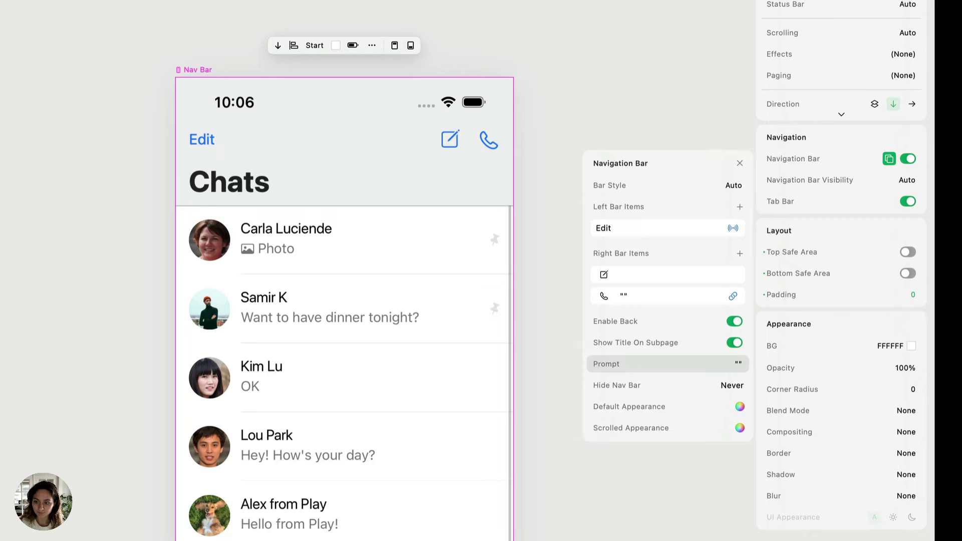
- Try hiding the navigation bar on scroll by scrolling the Chats list in the device preview, and turn the option off
click(704, 385)
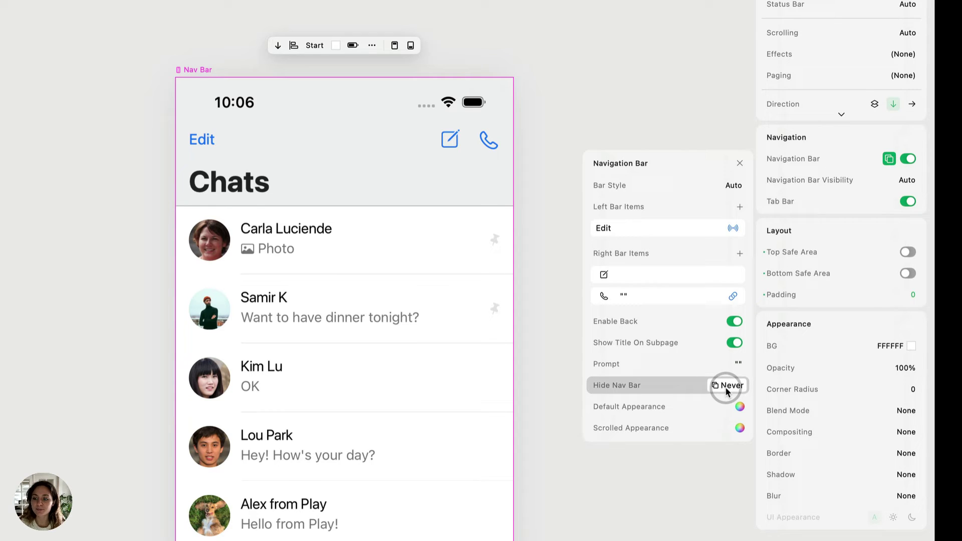
click(727, 387)
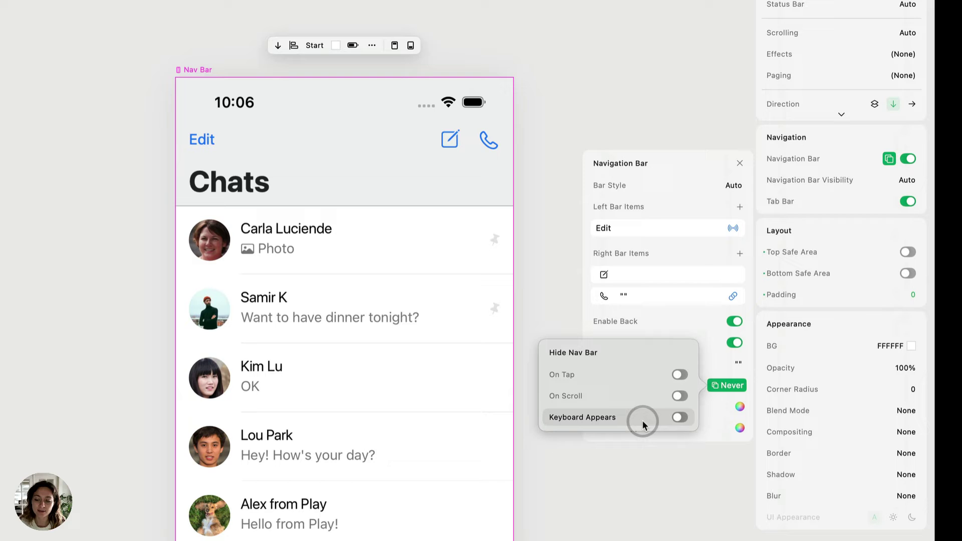
click(649, 396)
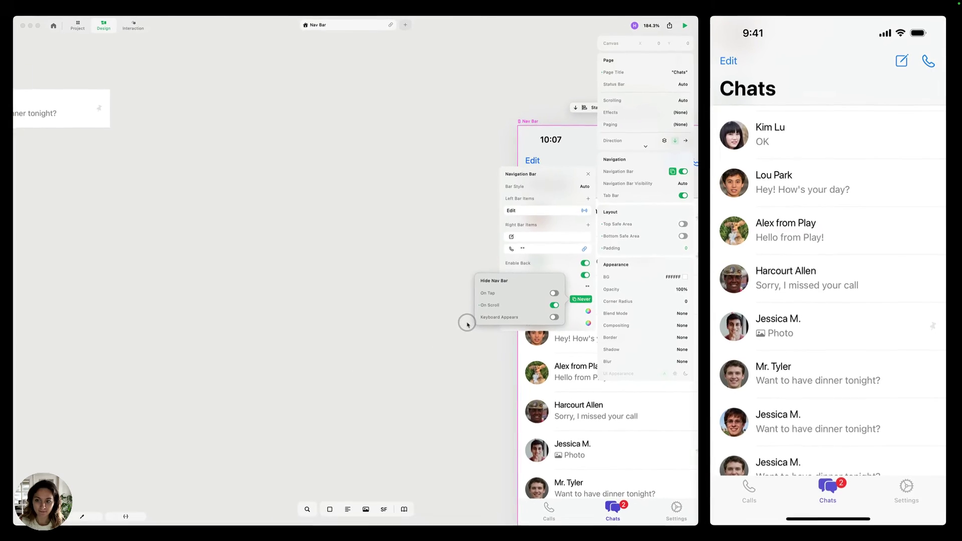
drag(818, 381, 816, 251)
drag(832, 304, 822, 368)
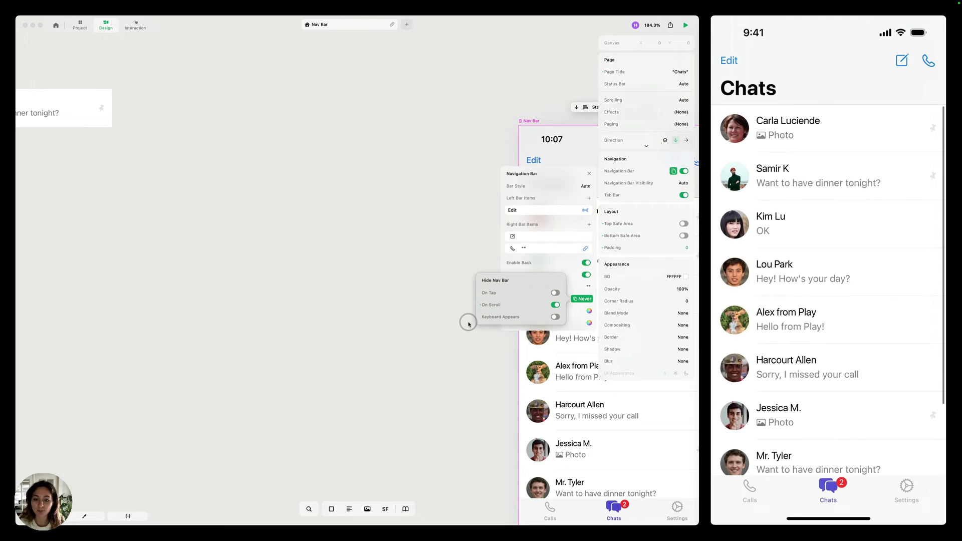
click(556, 305)
click(555, 305)
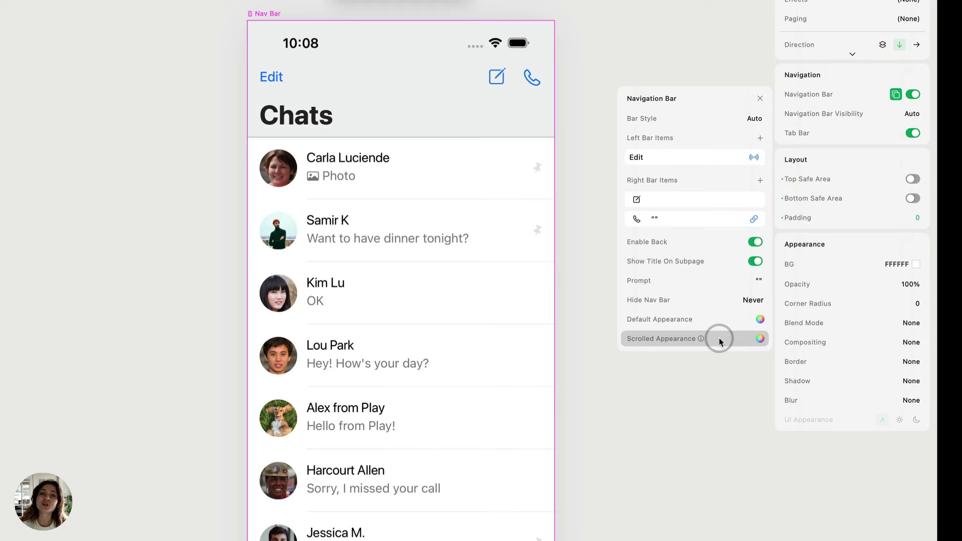
- Set the blur effect of the navigation bar's default appearance to Default and switch its shadow off and on again
click(760, 321)
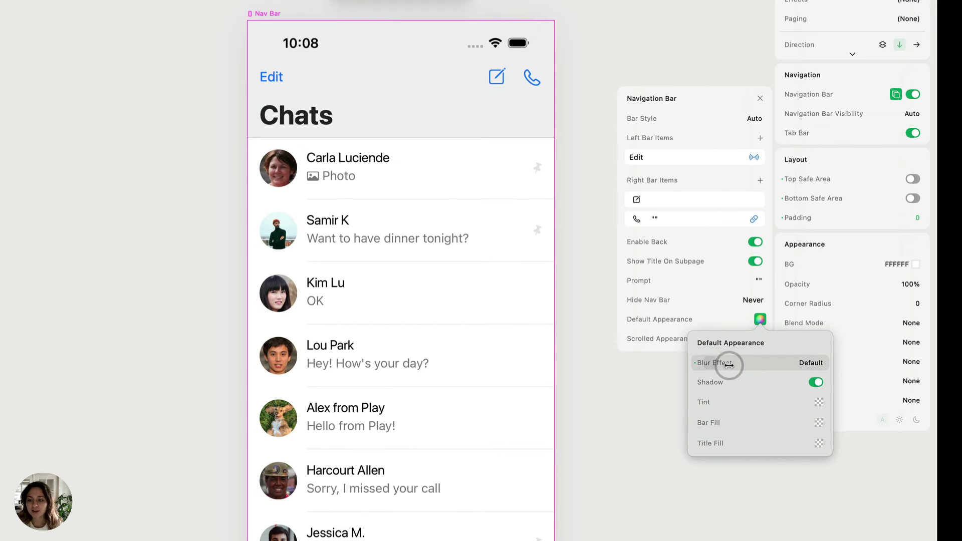
mouse_move(722, 362)
mouse_down()
mouse_move(816, 361)
mouse_move(686, 365)
mouse_move(709, 366)
mouse_up()
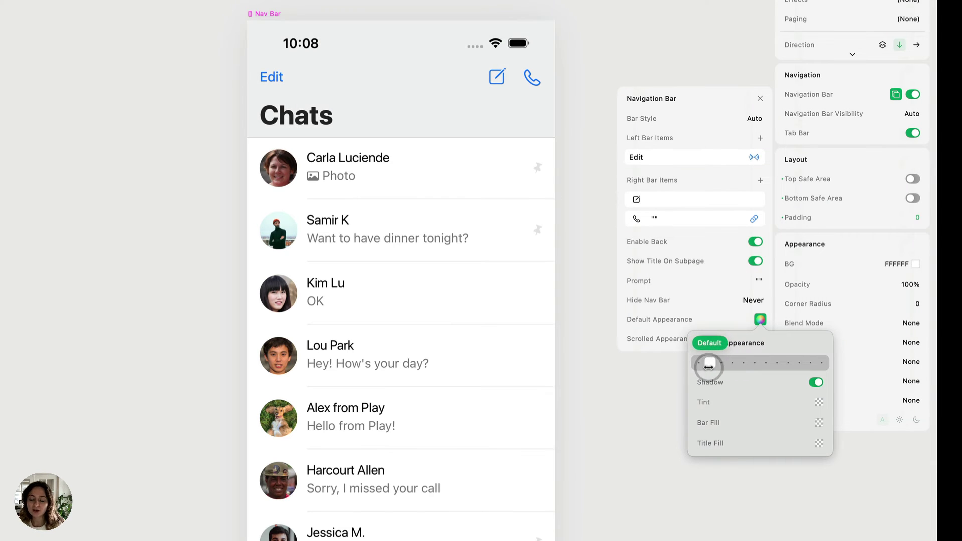
click(814, 382)
click(814, 382)
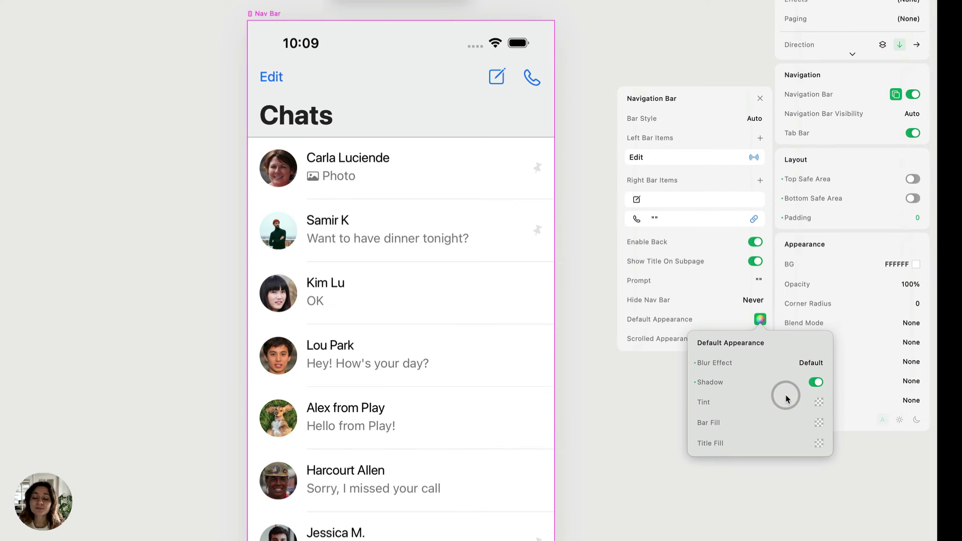
- Try a Mint tint in the navigation bar's default appearance and change it to Cyan
click(809, 402)
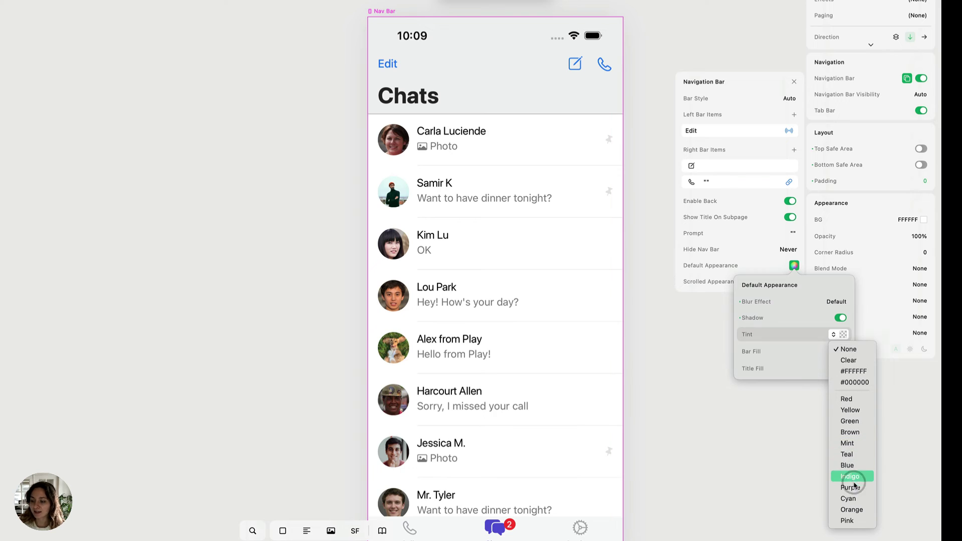
click(852, 443)
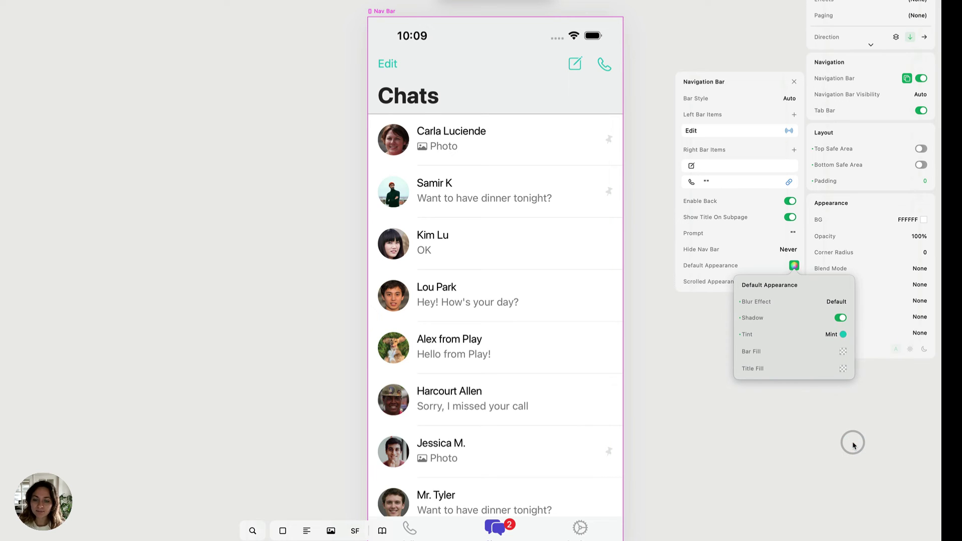
click(834, 335)
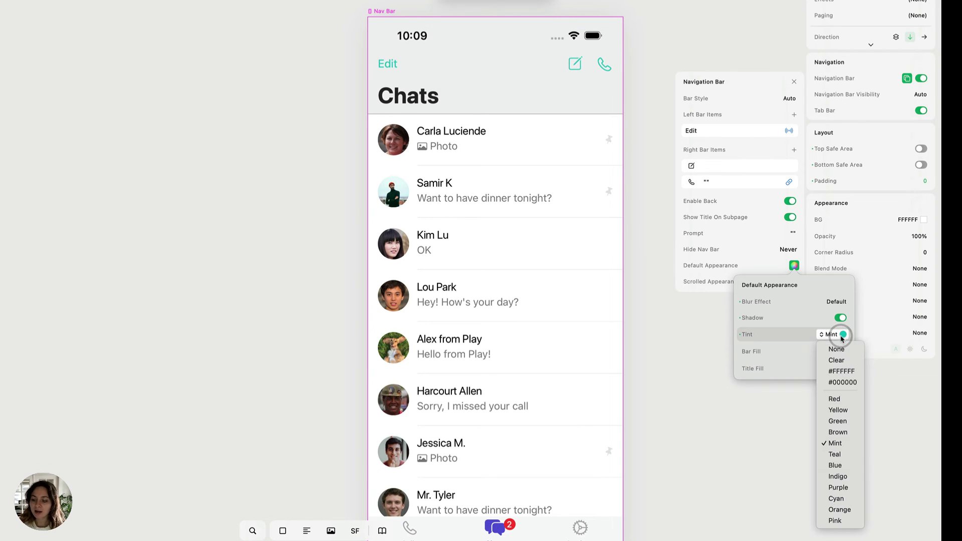
click(842, 499)
click(804, 344)
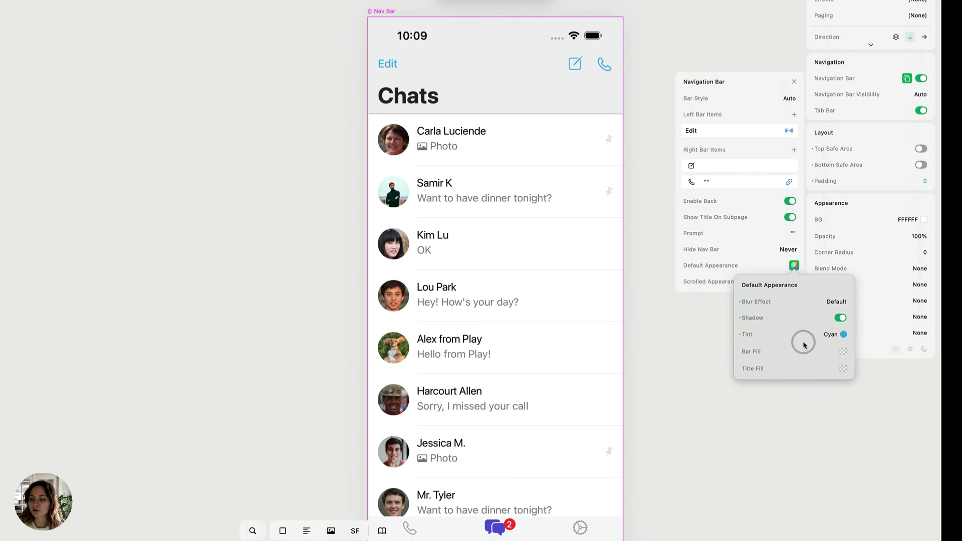
- Try a Yellow bar fill in the default appearance, set it back to None and close the appearance settings
click(844, 351)
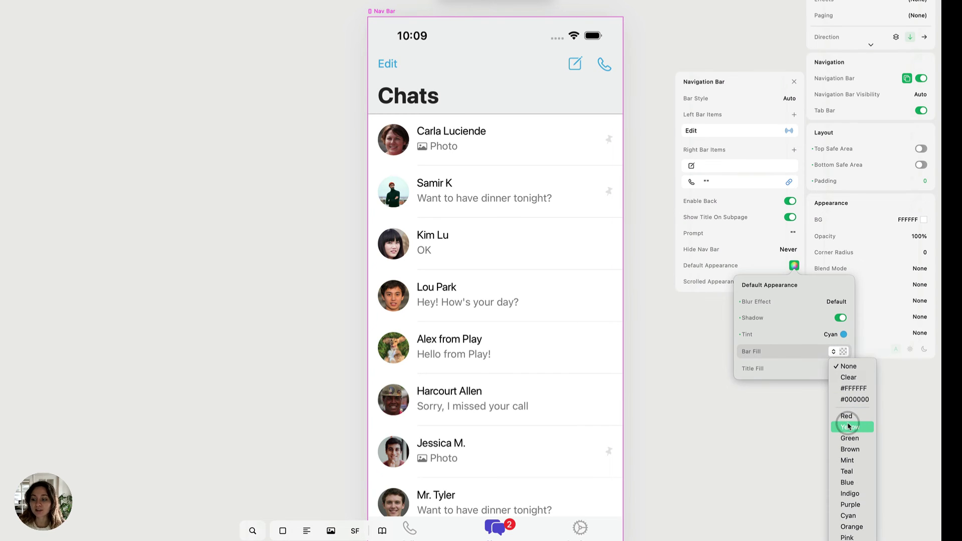
click(848, 426)
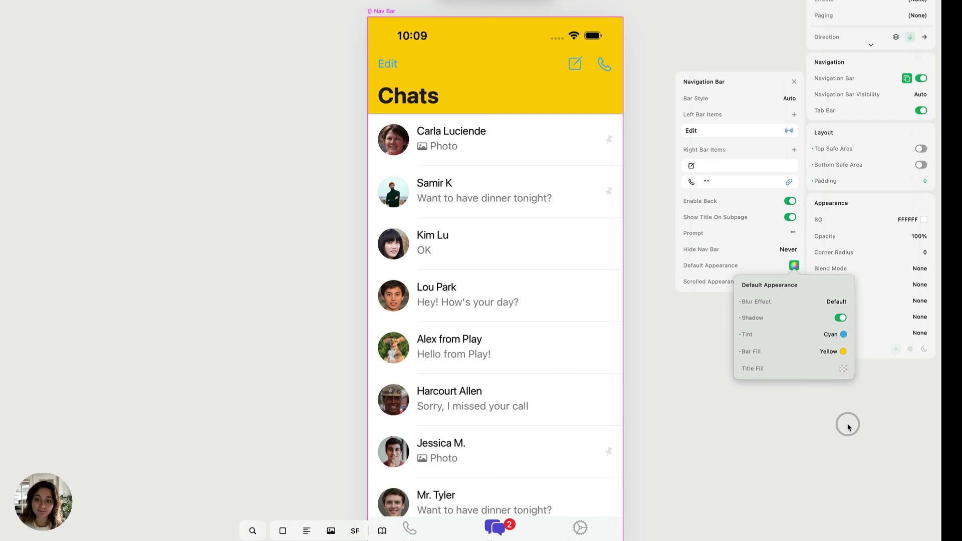
click(804, 354)
drag(804, 354, 741, 354)
click(777, 369)
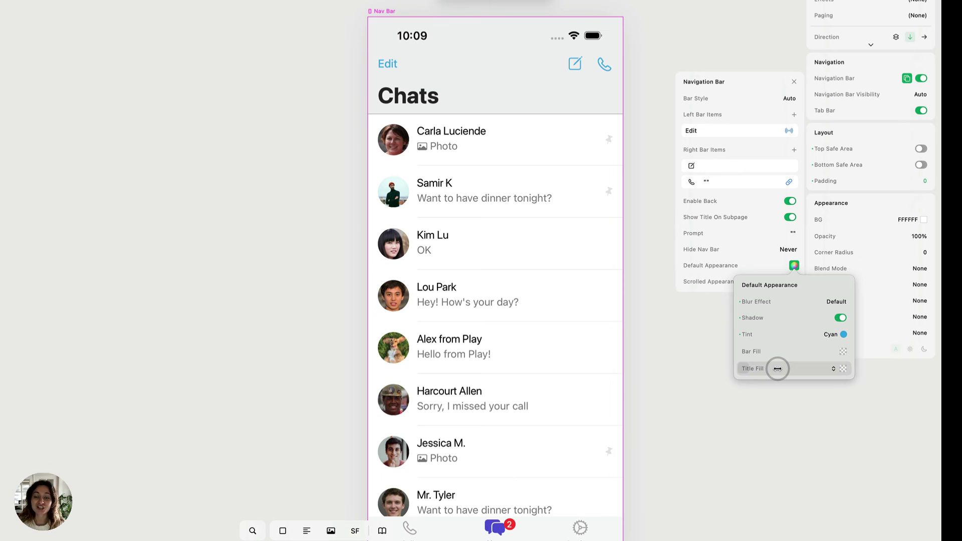
drag(777, 369, 741, 365)
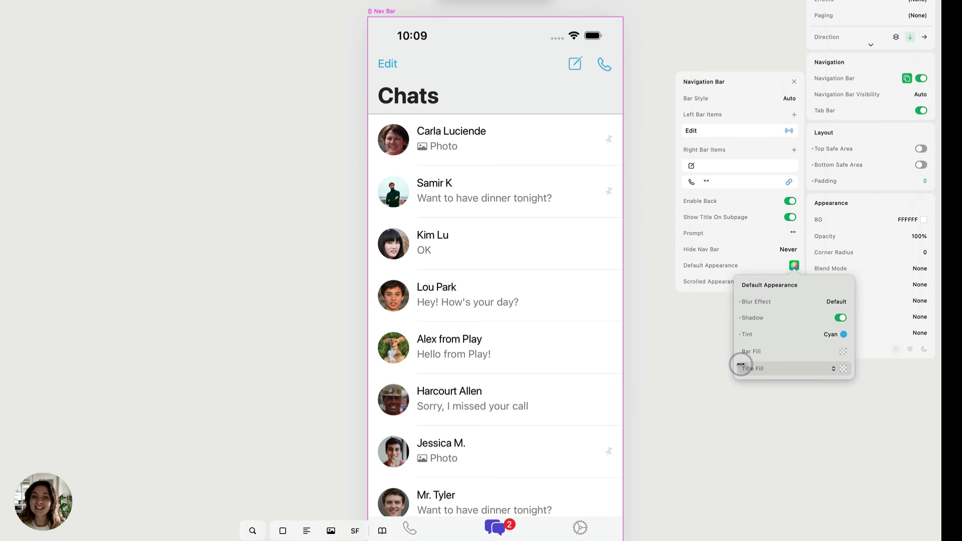
click(756, 266)
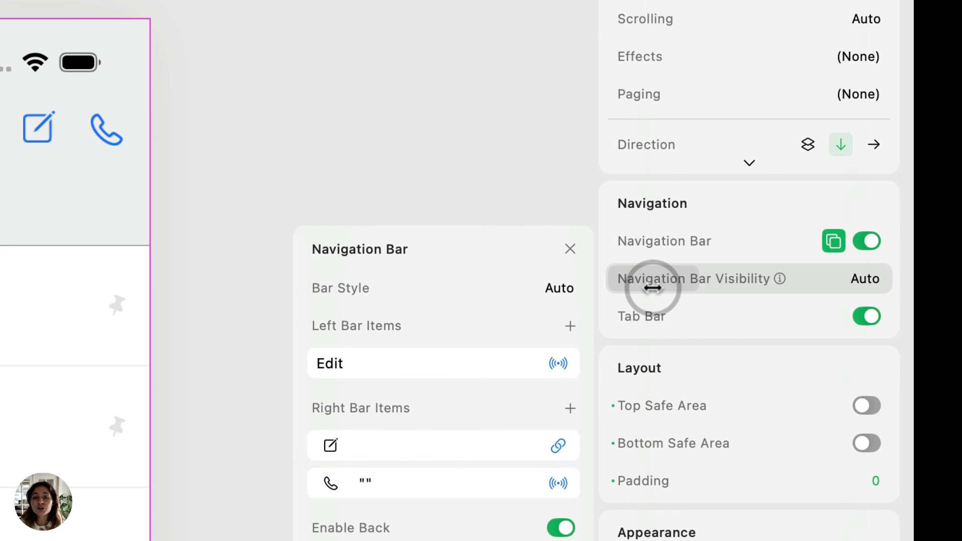
- Set the page's Navigation Bar Visibility to Show and turn off its navigation bar
drag(652, 287, 765, 287)
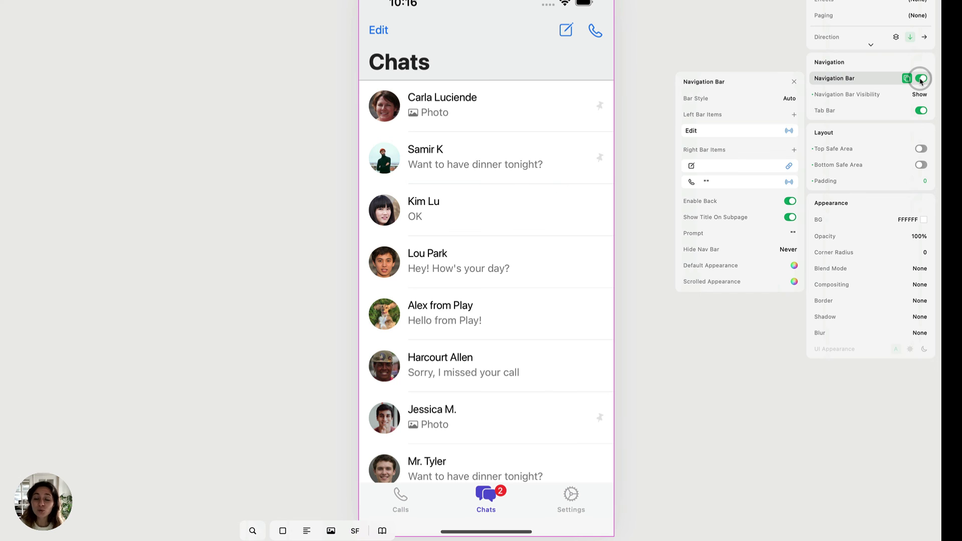
click(921, 79)
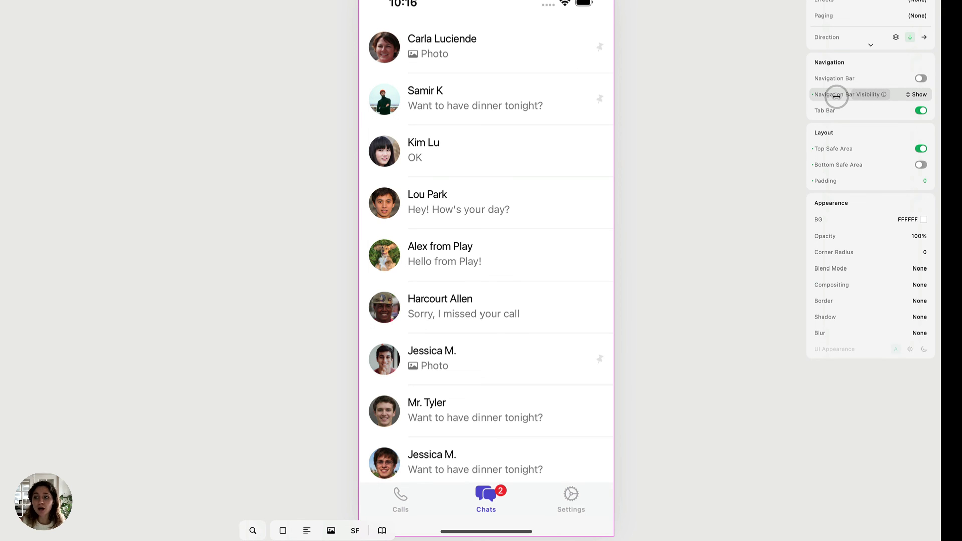
- Switch the page's Navigation Bar Visibility to Auto and finally to Hide
drag(854, 96, 816, 95)
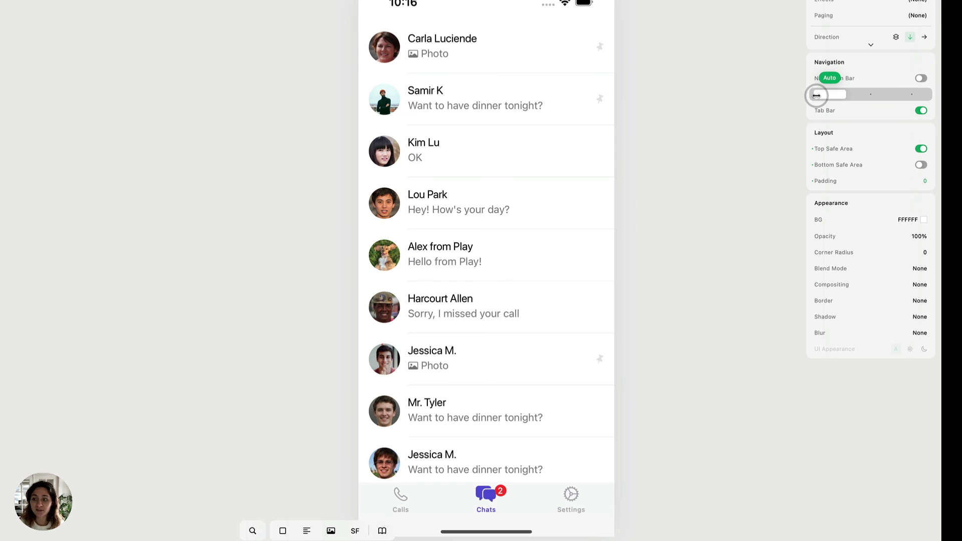
drag(817, 95, 816, 95)
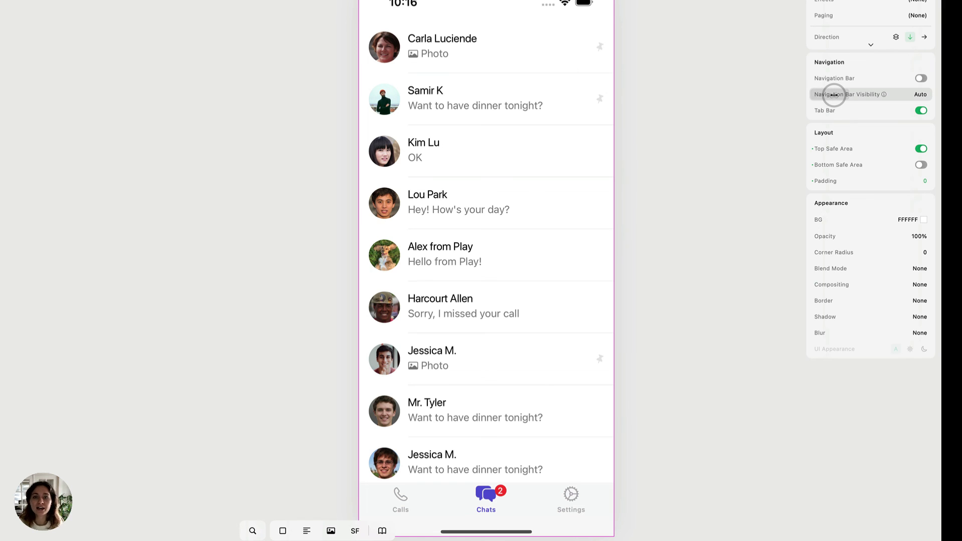
drag(835, 95, 919, 98)
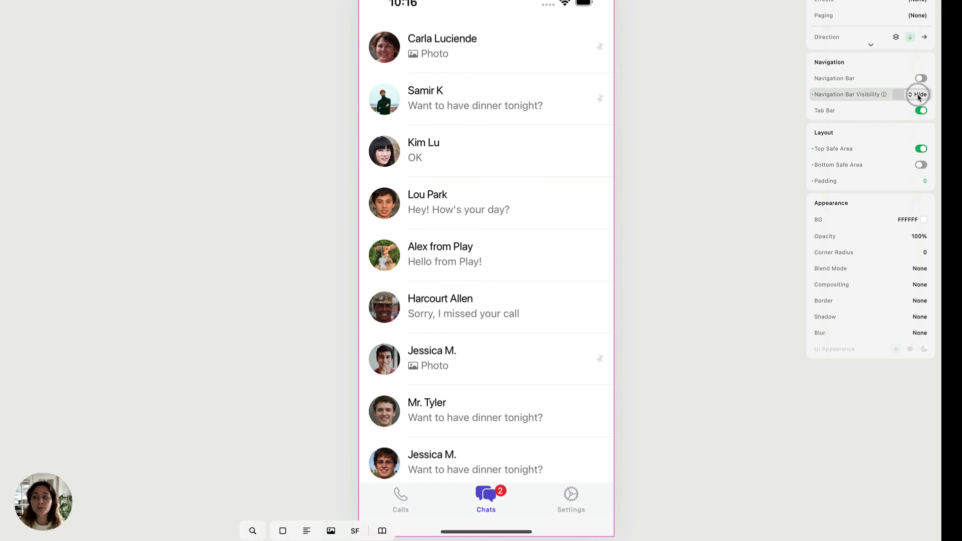